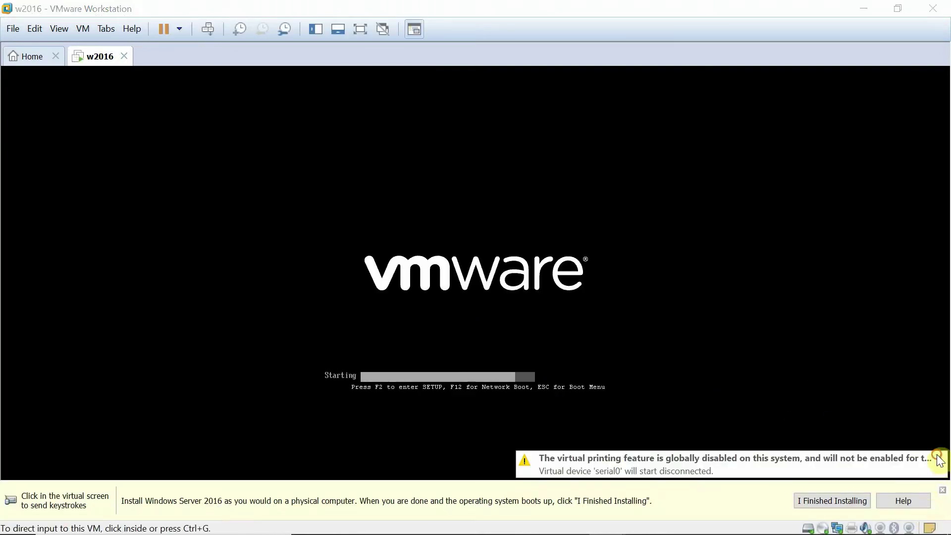
Dismiss the virtual machine notices and start the Windows Server 2016 installation with English (United States) language and format and US keyboard.
left_click(939, 457)
left_click(943, 490)
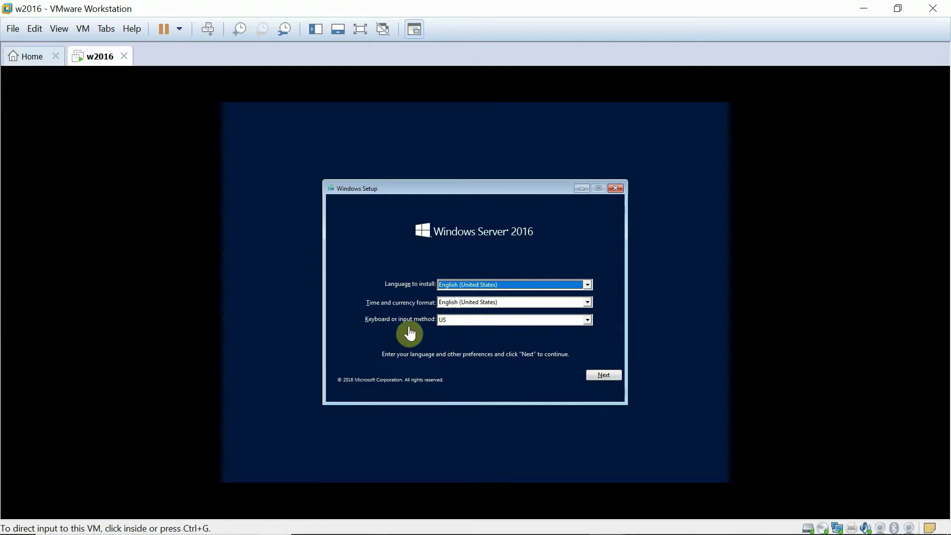
left_click(513, 390)
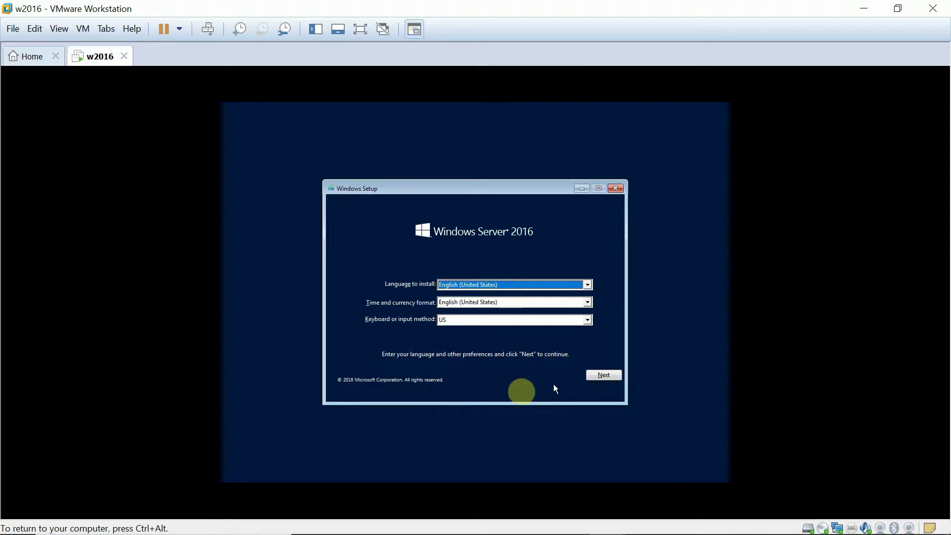
left_click(605, 375)
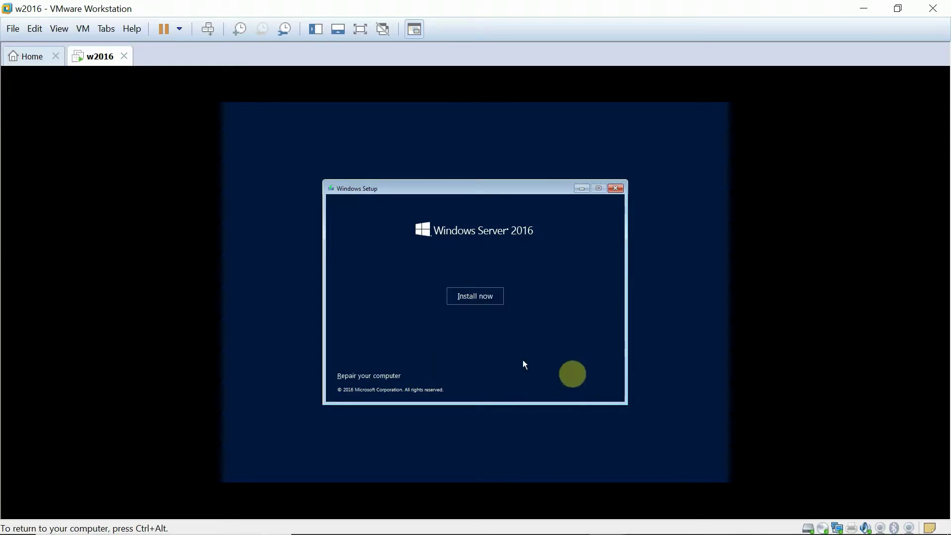
left_click(467, 296)
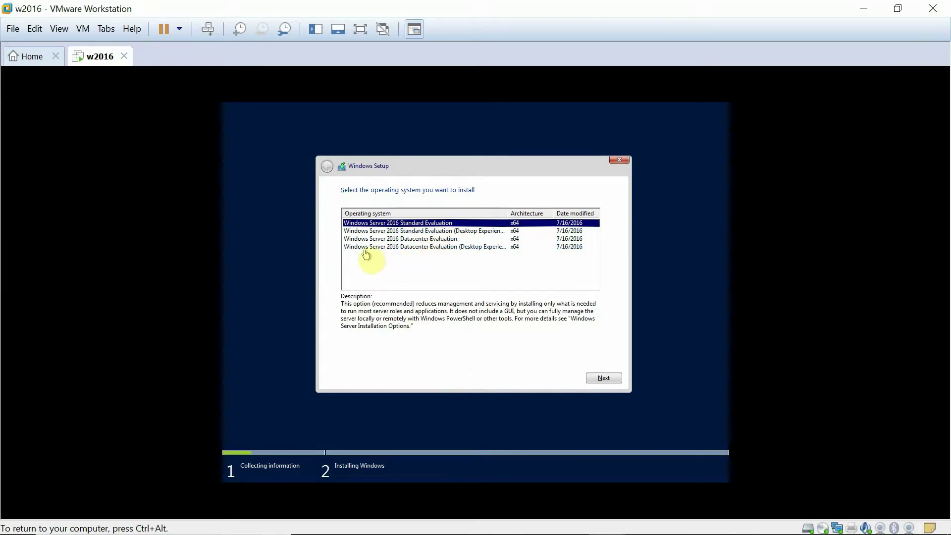
Choose Windows Server 2016 Datacenter Evaluation (Desktop Experience) as the operating system and accept the license terms.
left_click(395, 248)
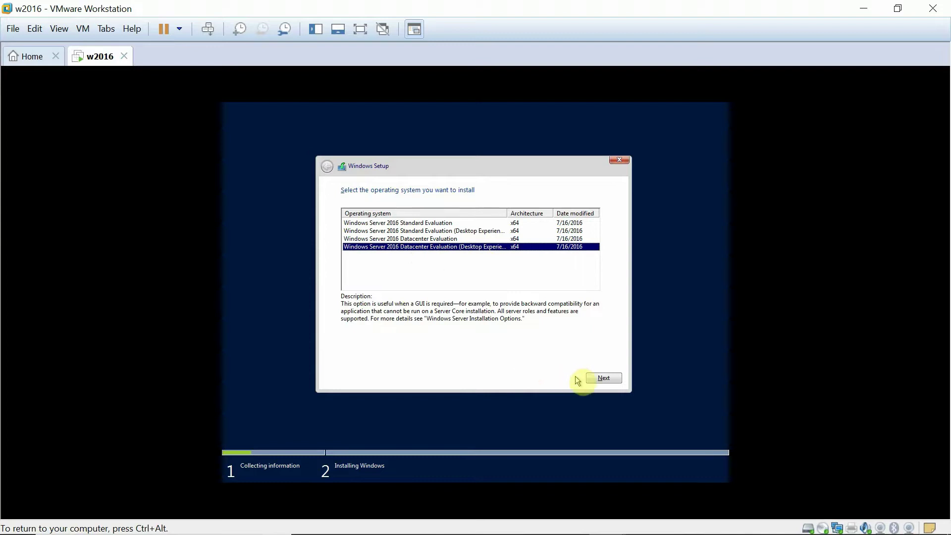
left_click(602, 378)
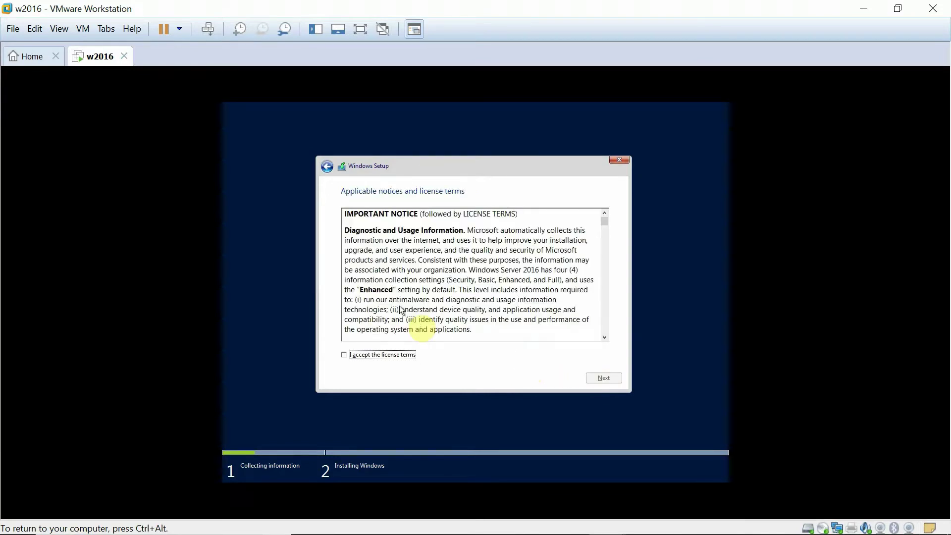
left_click(345, 356)
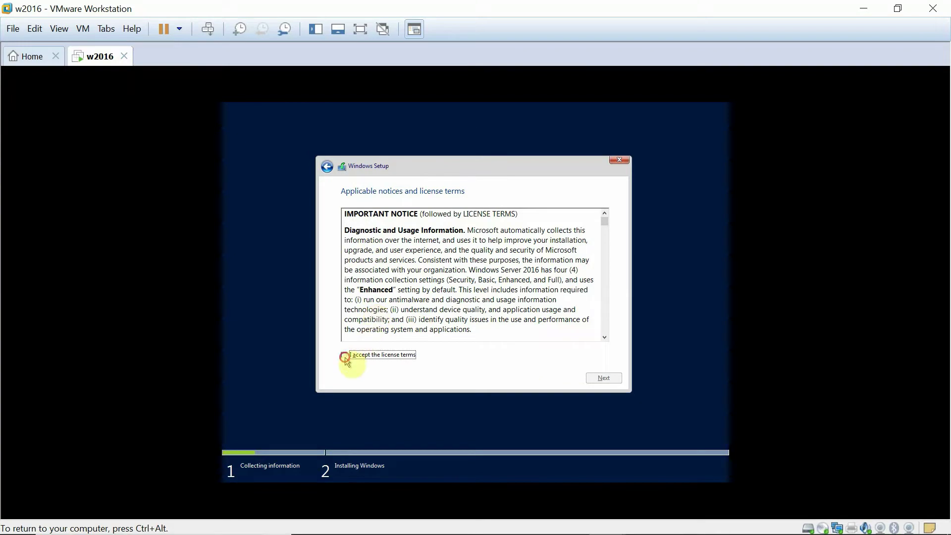
left_click(598, 382)
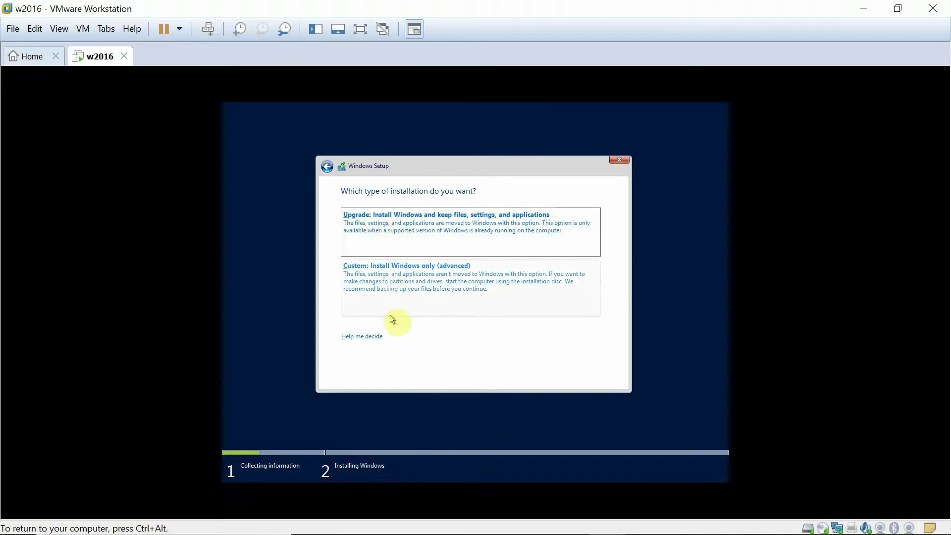
Start a custom Windows-only installation on Drive 0 Unallocated Space.
left_click(393, 293)
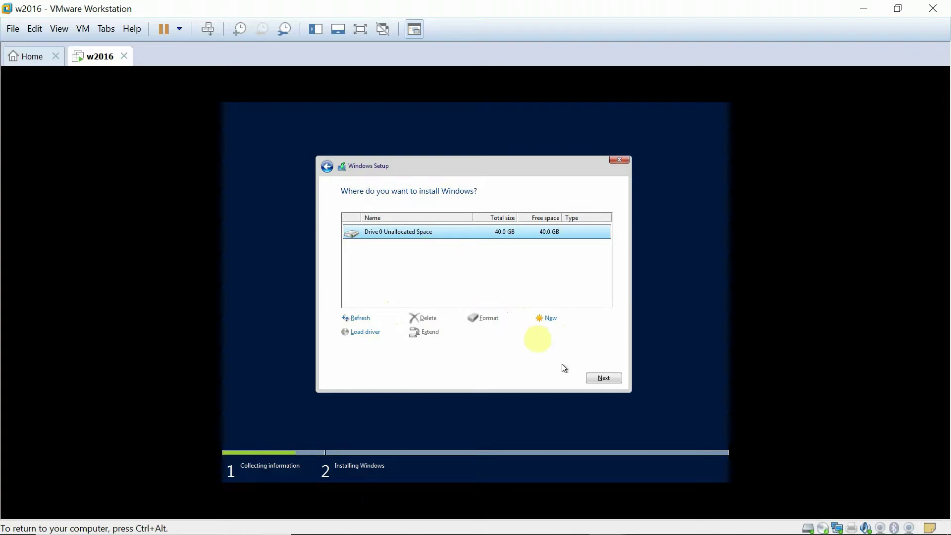
left_click(607, 379)
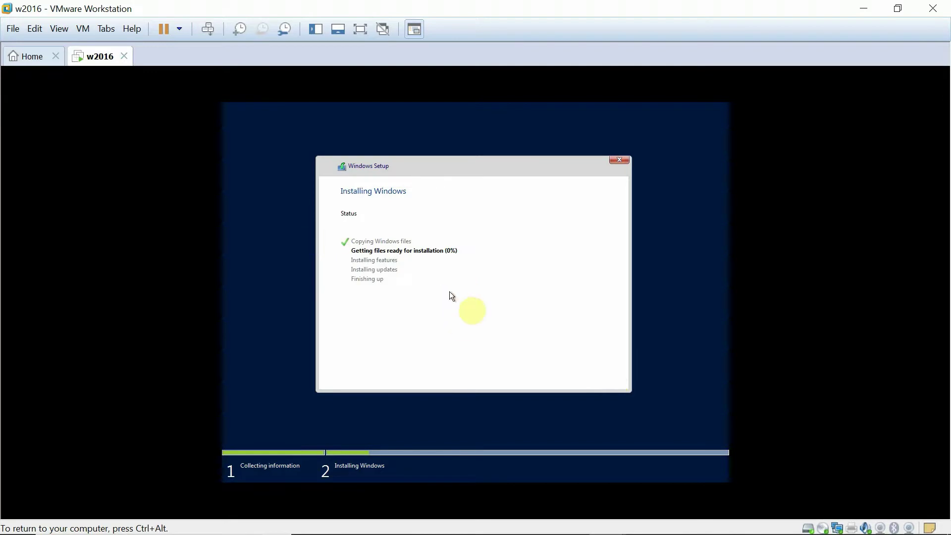
left_click(479, 279)
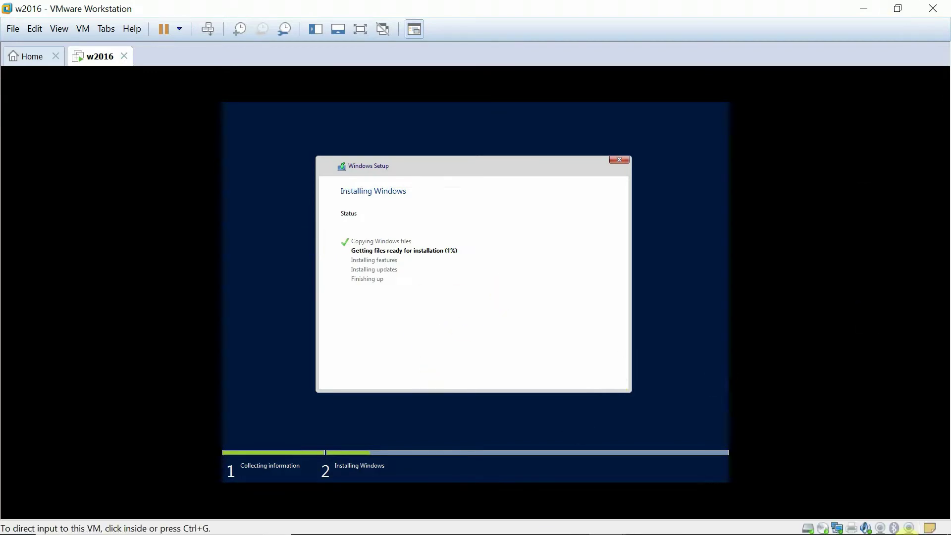
mouse_move(737, 533)
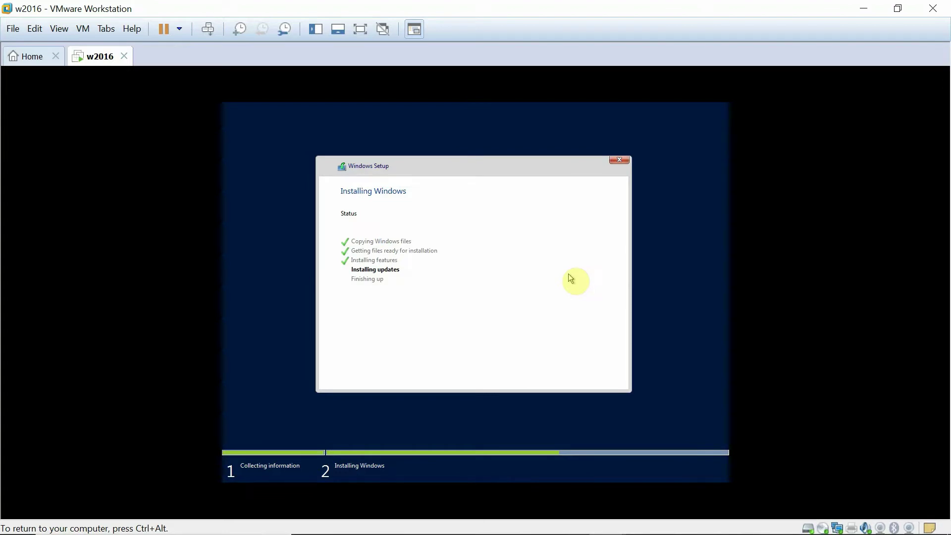
key("ctrl+alt")
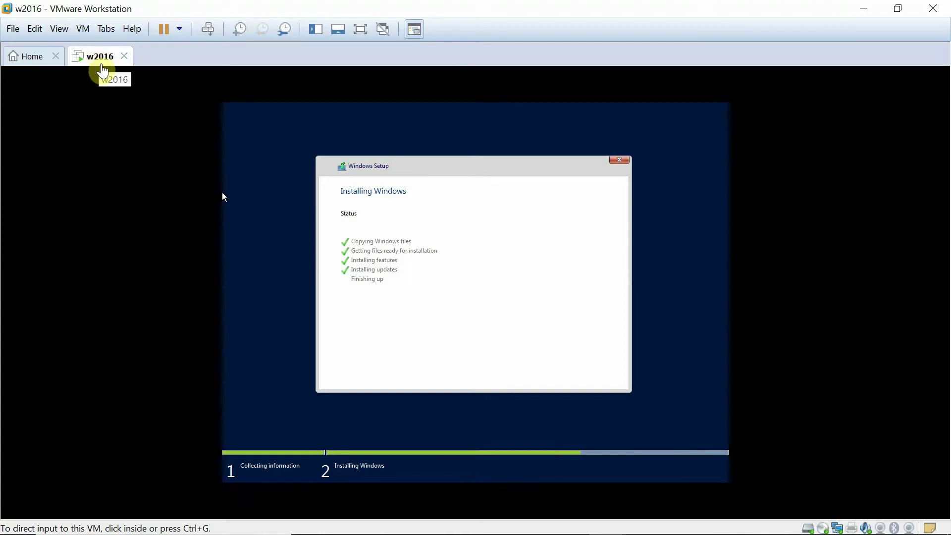
right_click(101, 58)
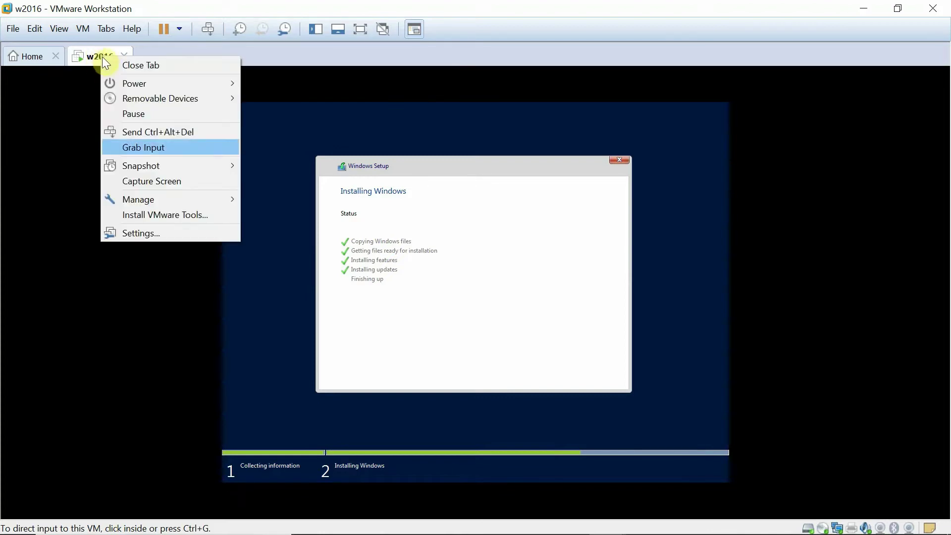
mouse_move(194, 195)
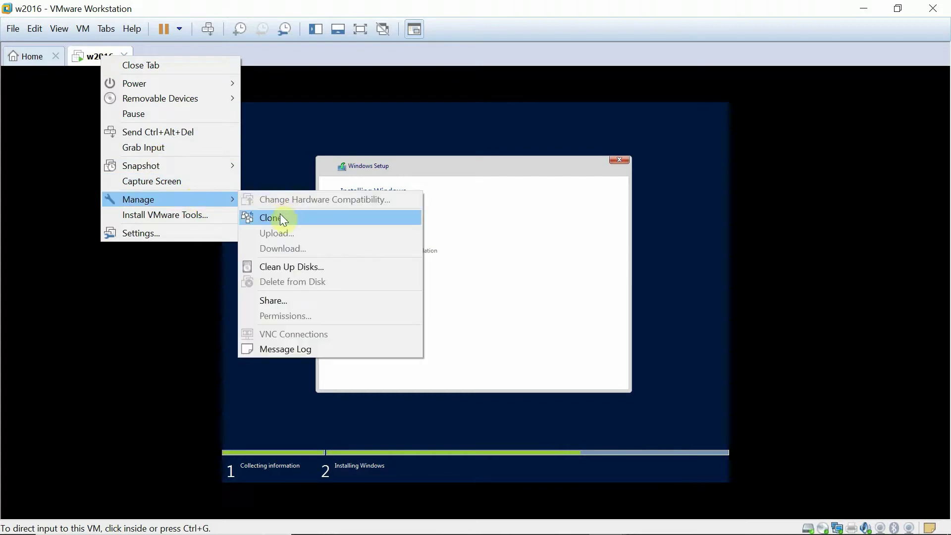
left_click(510, 119)
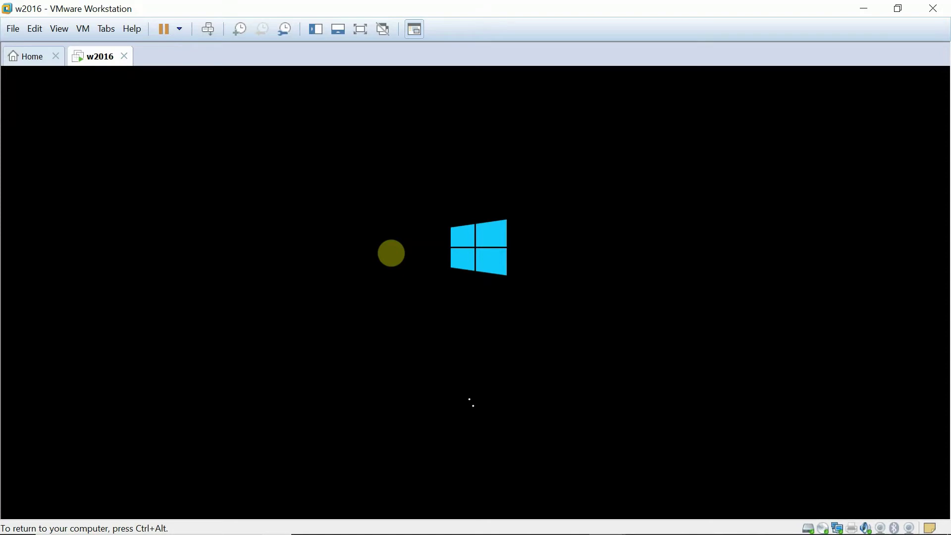
key("ctrl+alt")
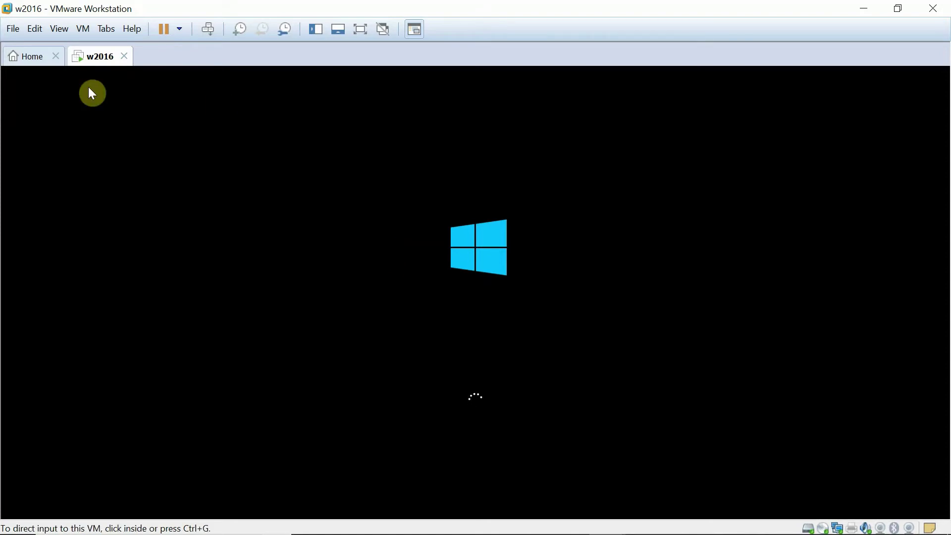
right_click(98, 58)
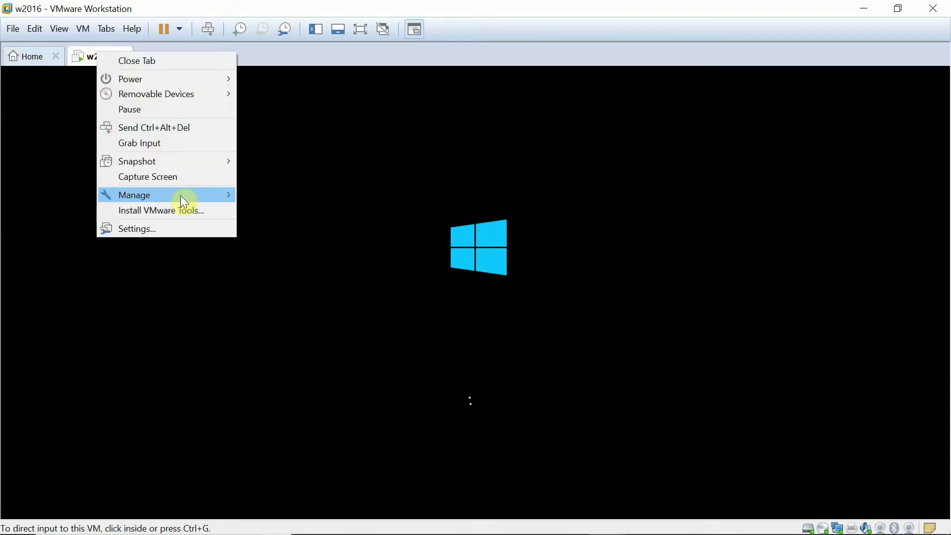
mouse_move(181, 198)
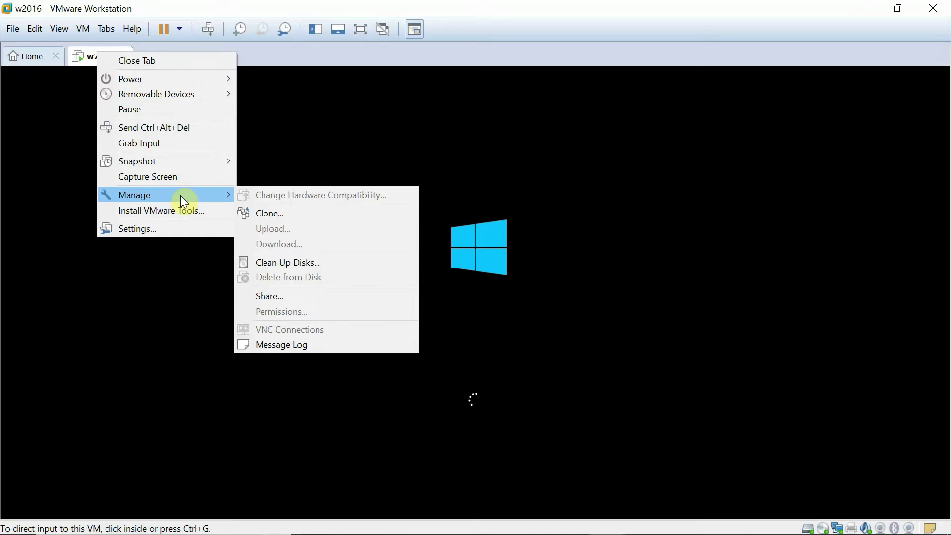
left_click(152, 285)
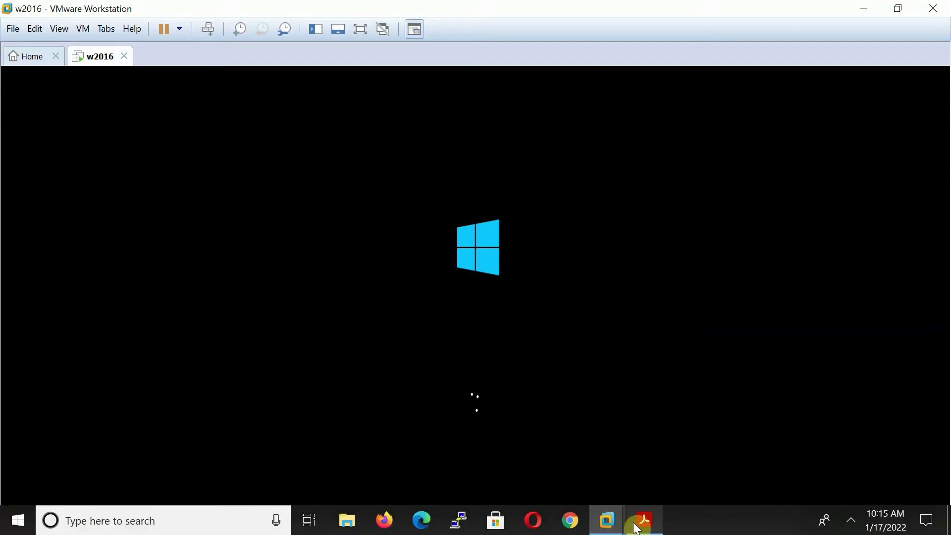
left_click(637, 529)
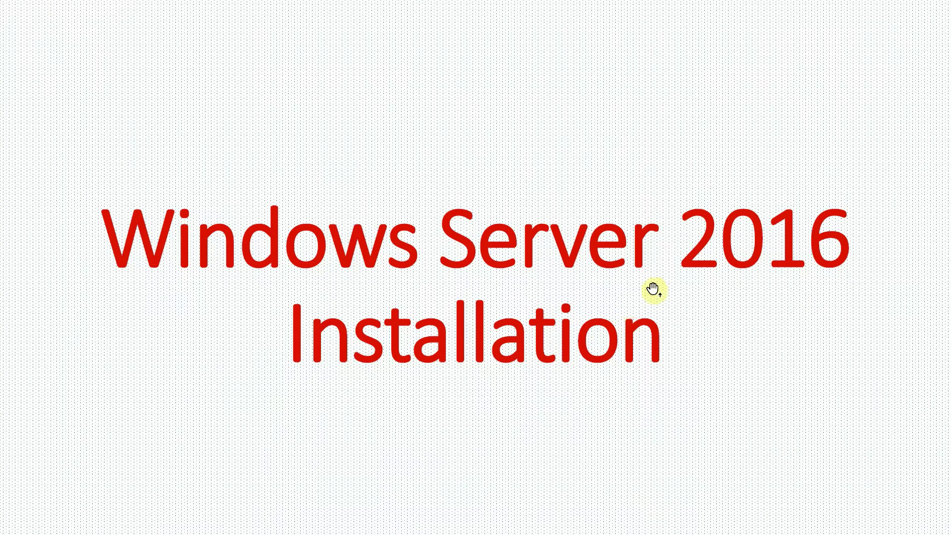
key("alt+Tab")
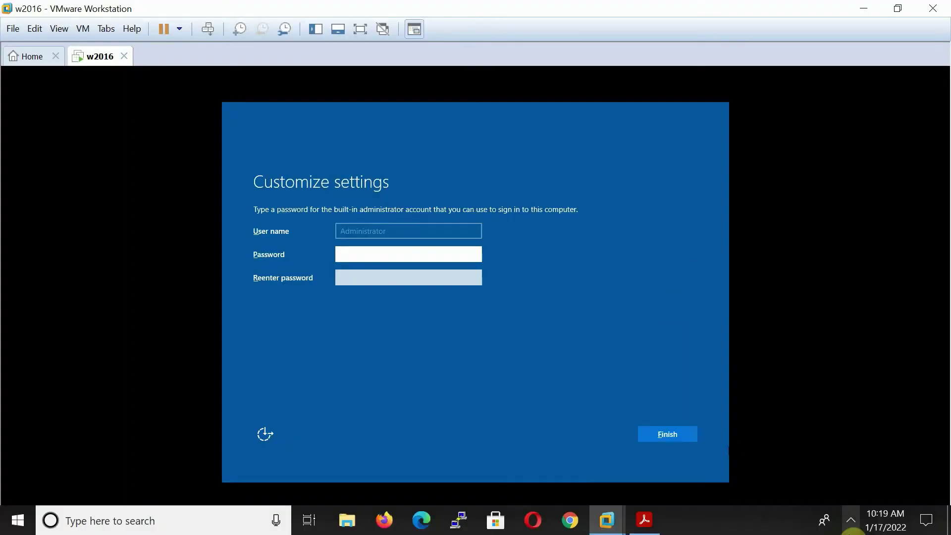
left_click(854, 524)
Enter and re-enter the password for the built-in Administrator account and finish customizing the settings.
left_click(499, 337)
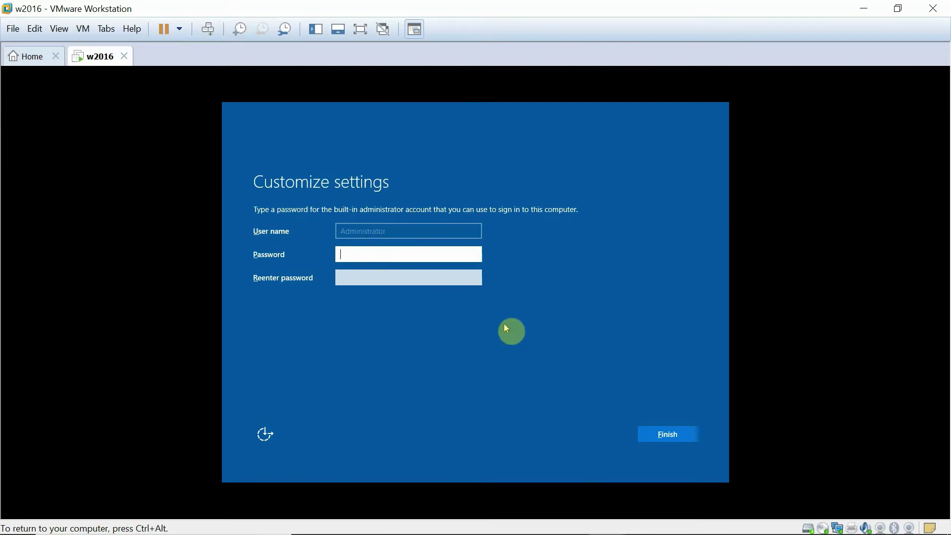
type("•••••••••")
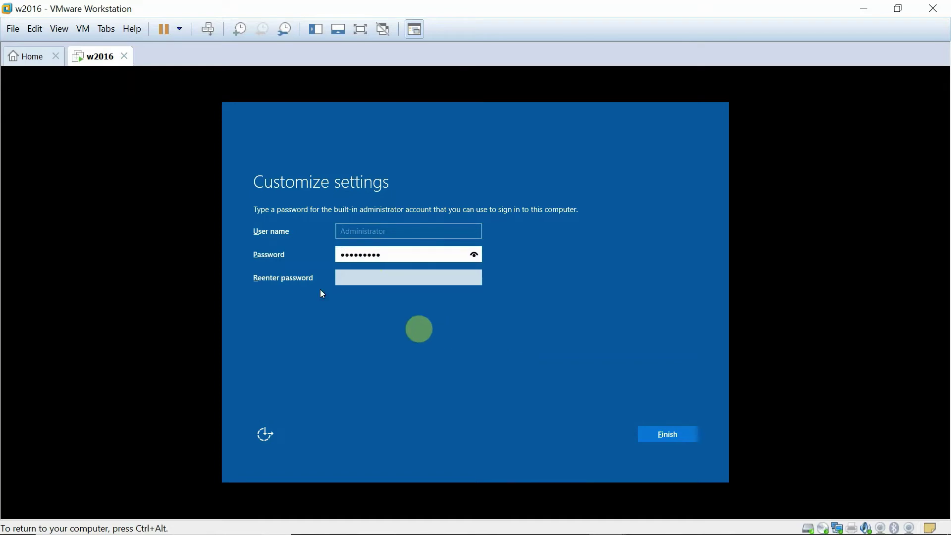
left_click(352, 280)
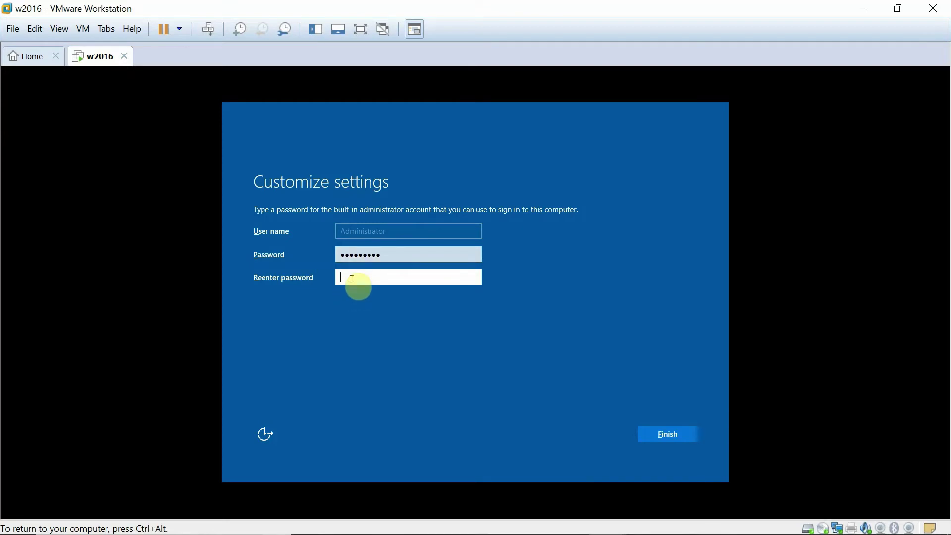
type("•••••••••")
left_click(668, 436)
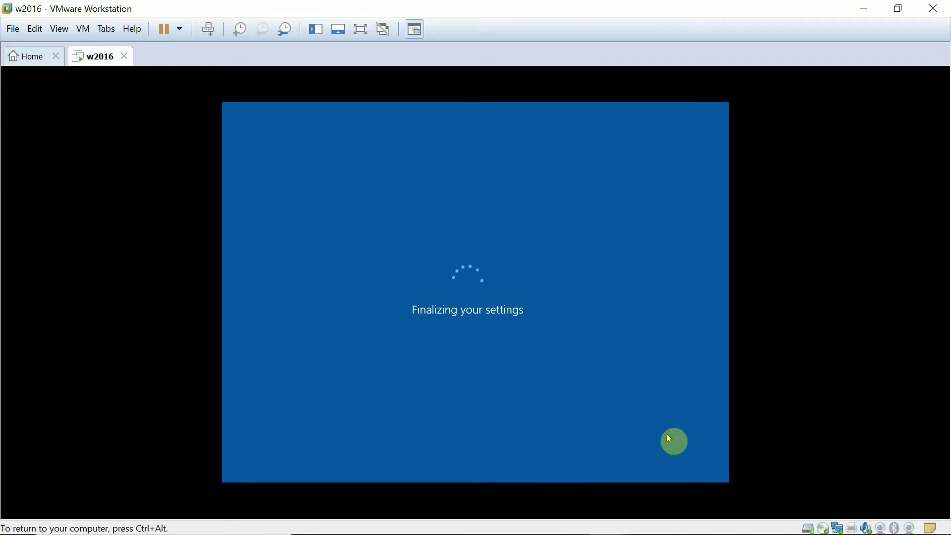
key("ctrl+alt")
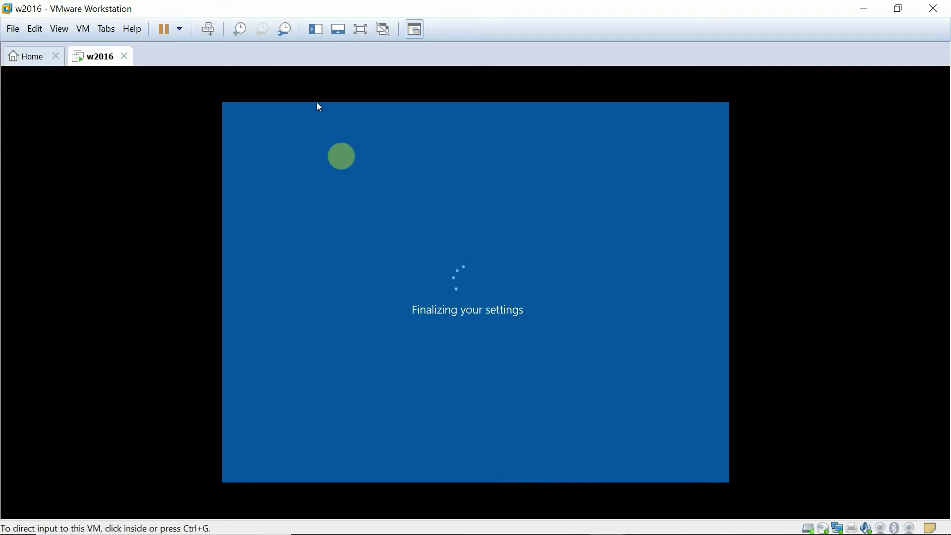
left_click(5, 30)
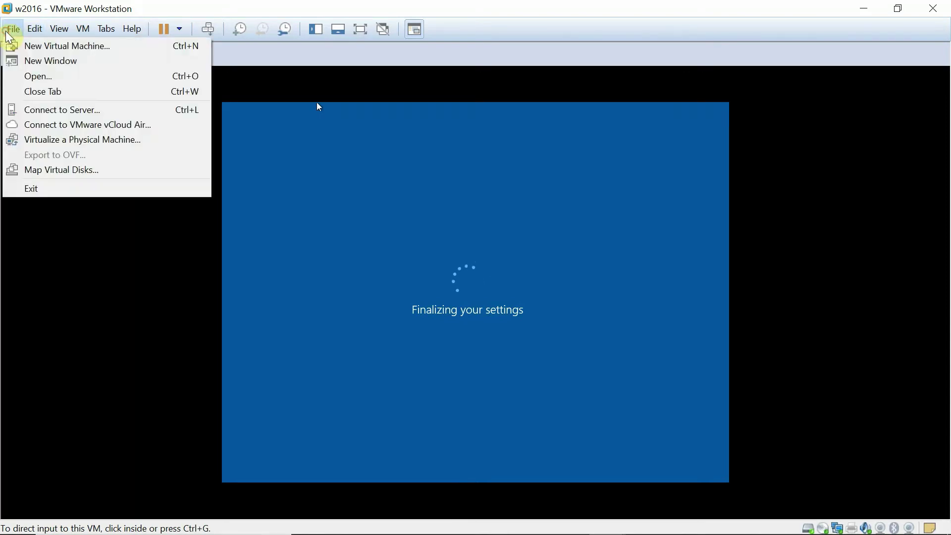
mouse_move(133, 28)
left_click(367, 62)
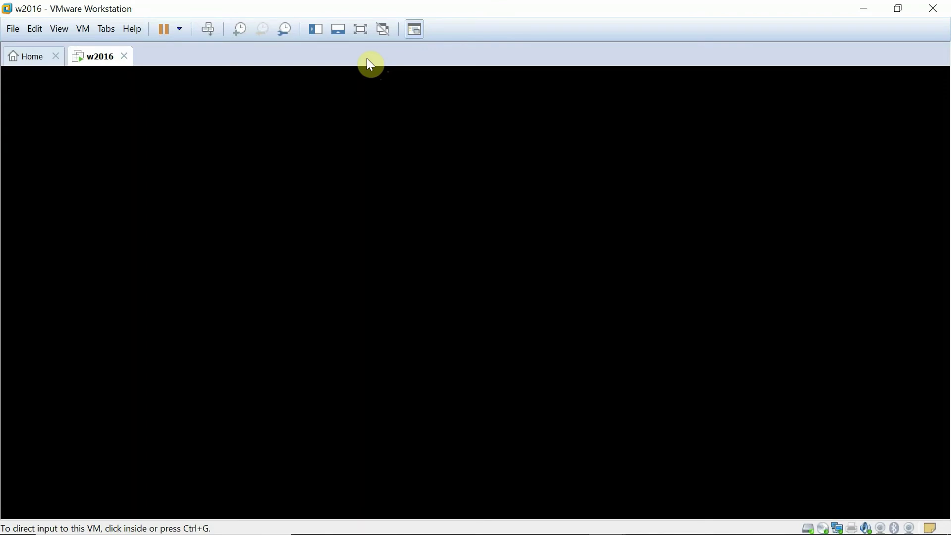
Unlock the virtual machine's lock screen and sign in as Administrator with the account password.
left_click(366, 86)
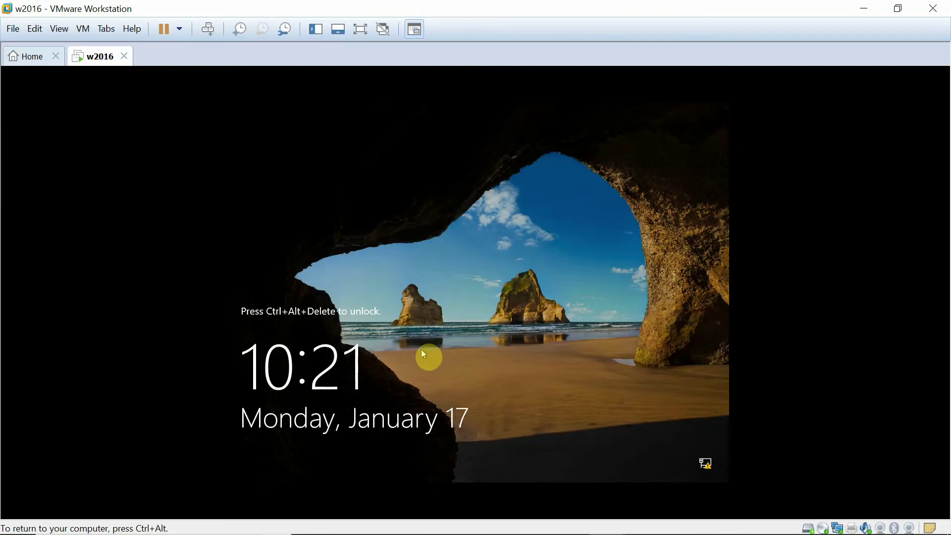
key("ctrl+alt+Insert")
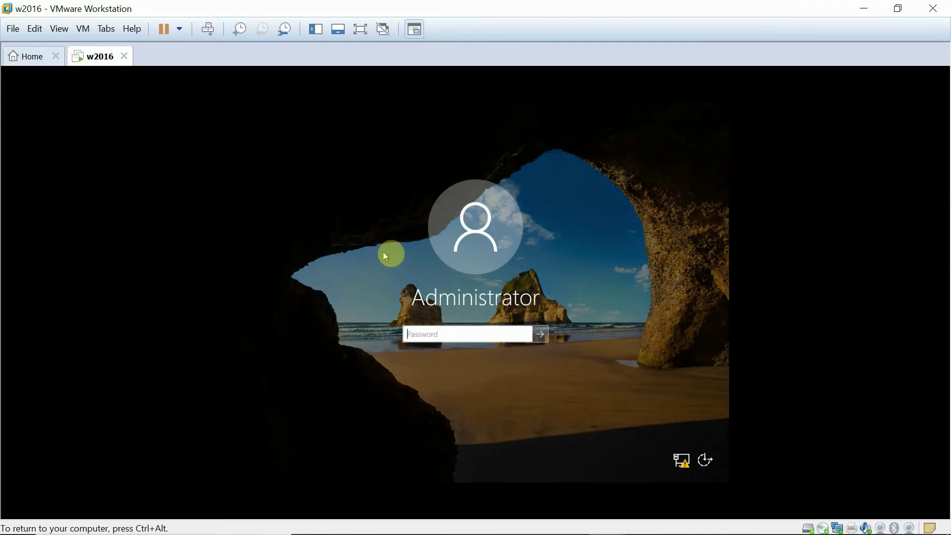
left_click(438, 336)
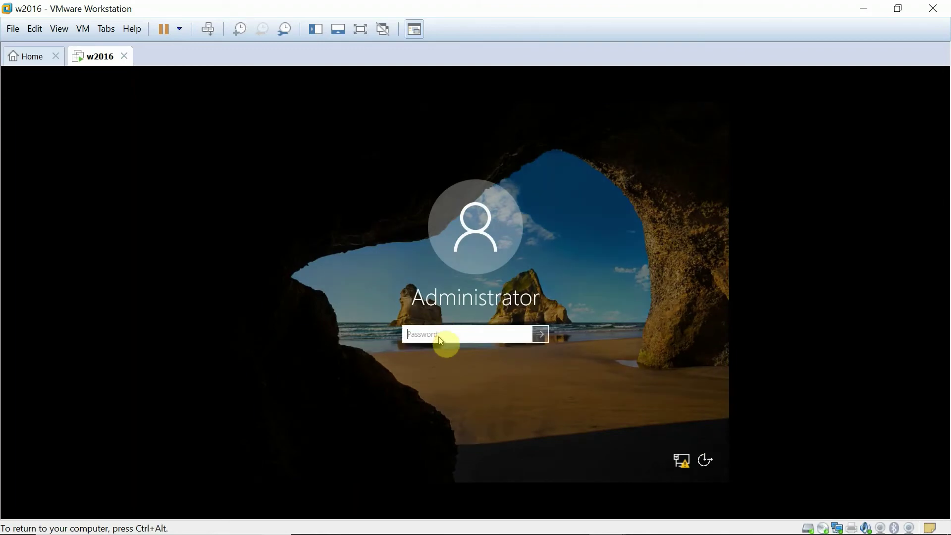
type("*********")
key("Return")
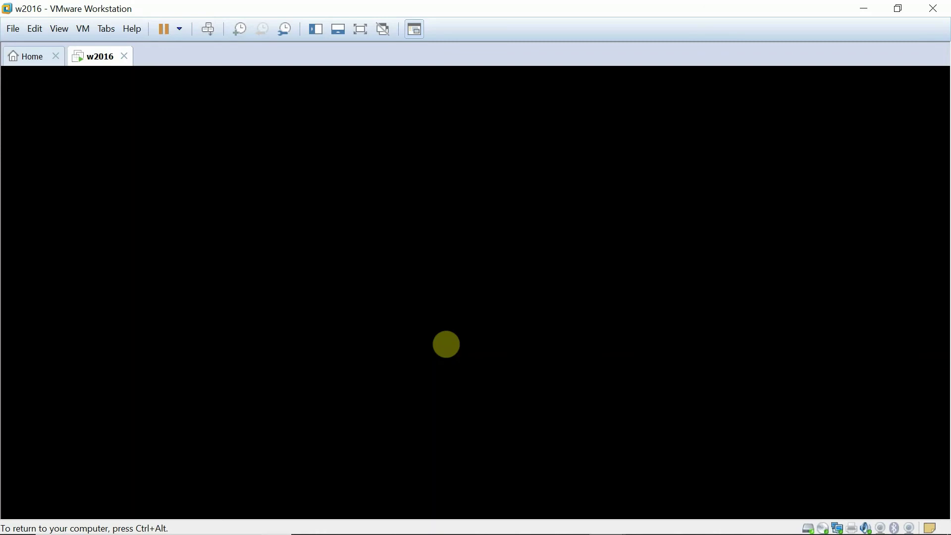
key("ctrl+alt")
left_click(242, 230)
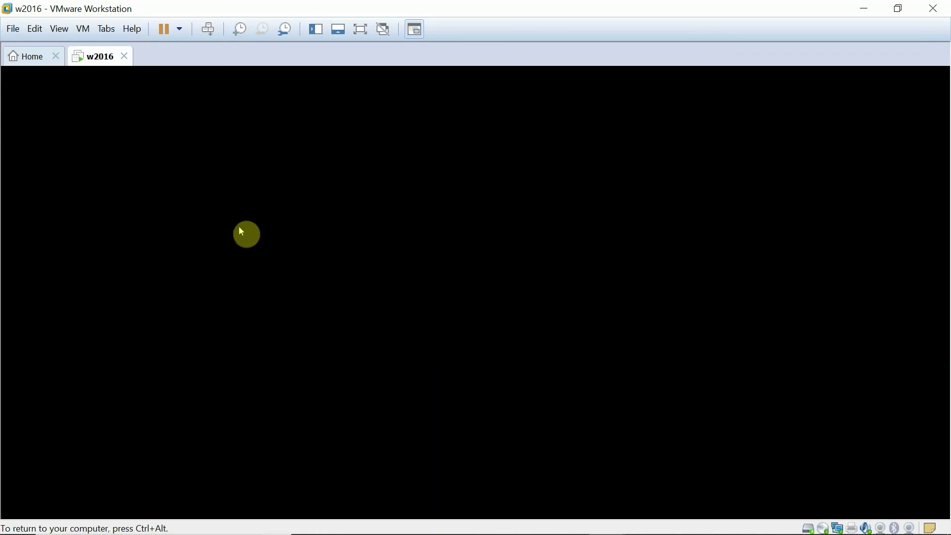
key("ctrl+alt")
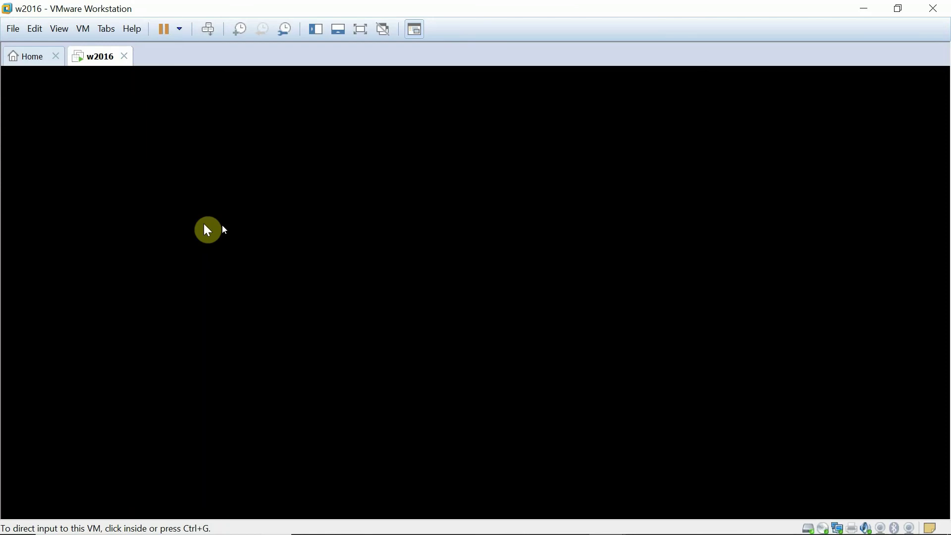
left_click(207, 231)
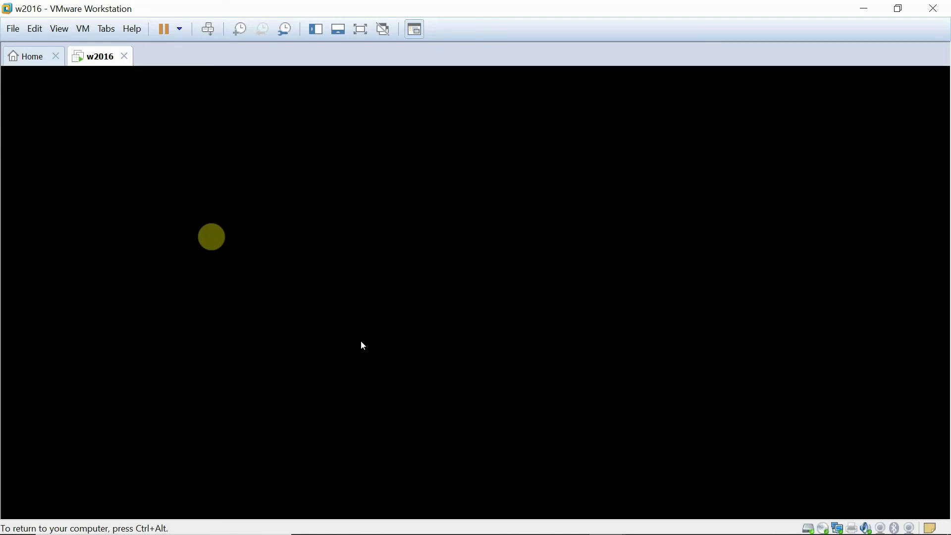
left_click(361, 313)
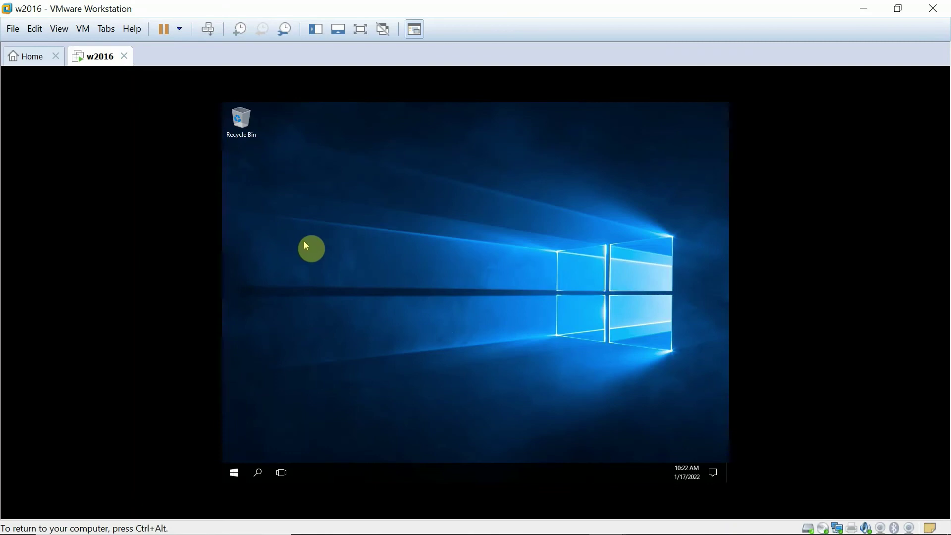
Shut down the Windows Server 2016 guest with Other (Unplanned) as the shutdown reason.
left_click(234, 473)
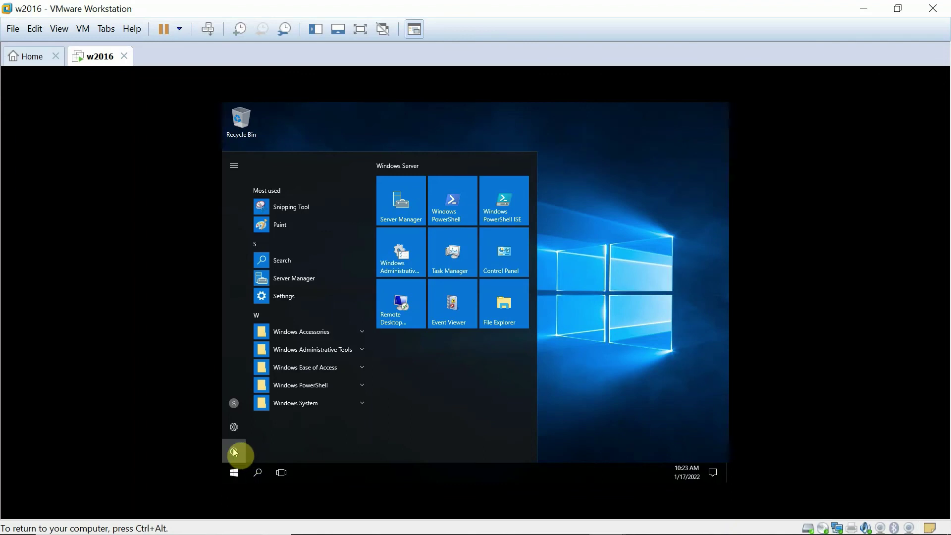
left_click(235, 453)
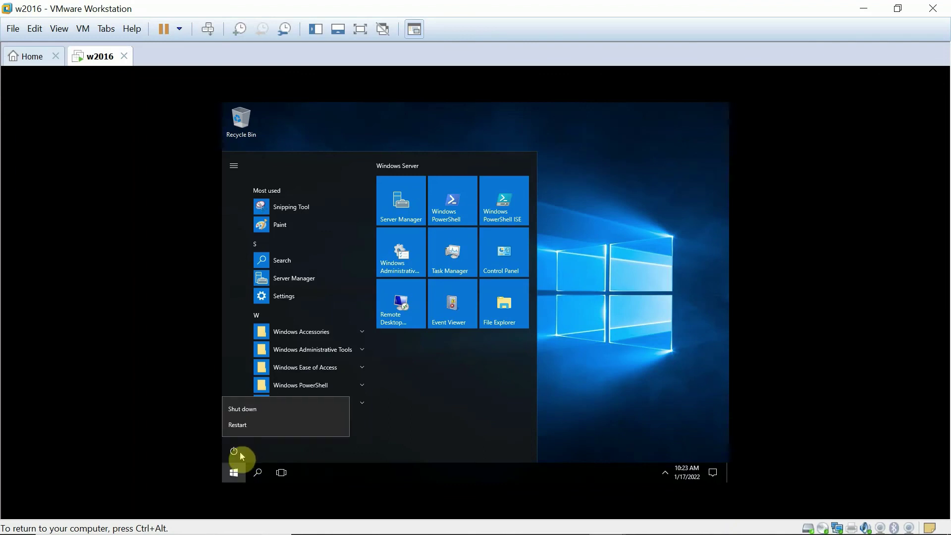
left_click(240, 410)
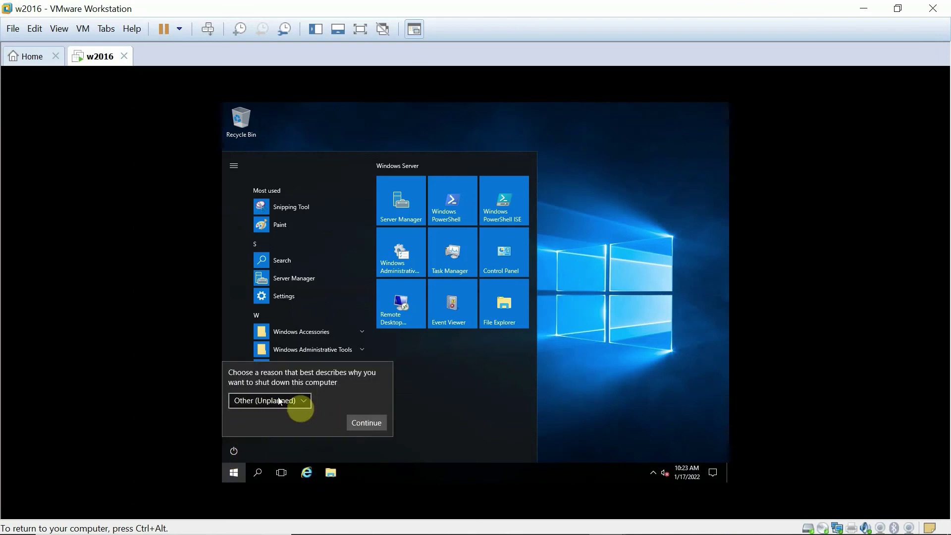
left_click(371, 422)
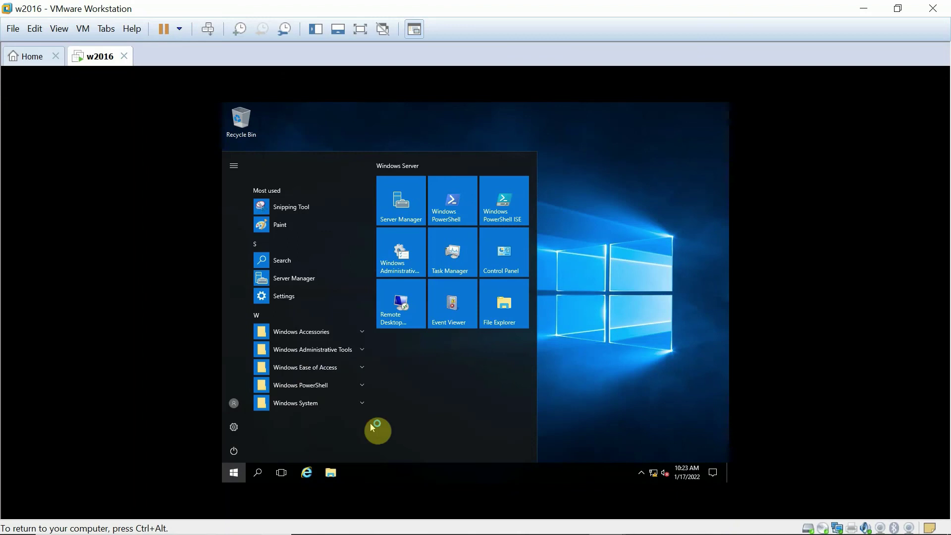